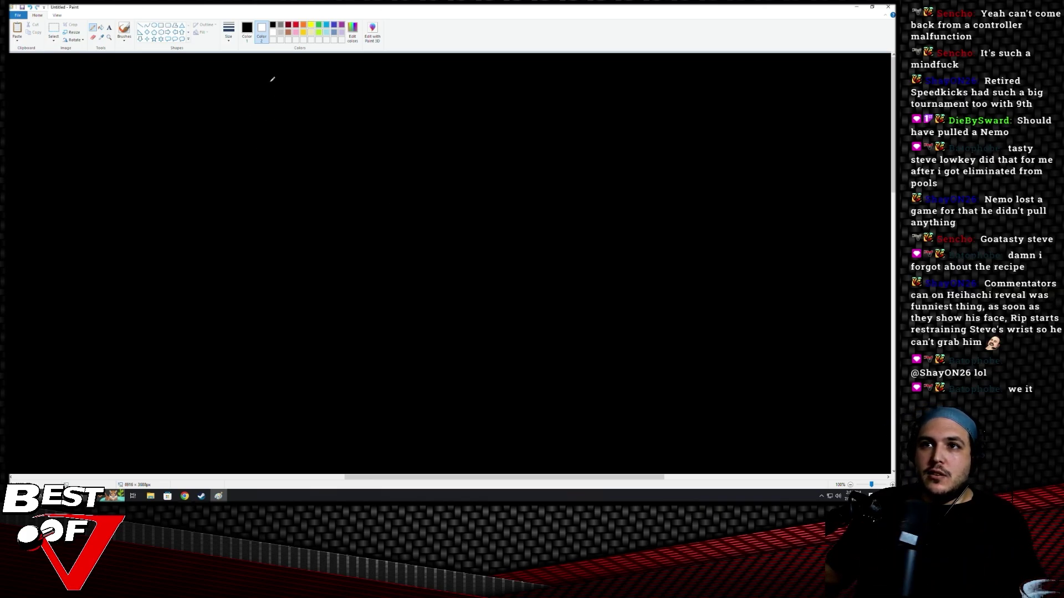
Sketch a few trial letter strokes near the top, then undo them
mouse_move(234, 95)
left_mouse_down()
mouse_move(237, 138)
mouse_move(260, 104)
mouse_move(286, 138)
left_mouse_up()
left_click_drag(276, 112, 316, 119)
mouse_move(276, 142)
left_mouse_down()
mouse_move(334, 143)
mouse_move(364, 120)
left_mouse_up()
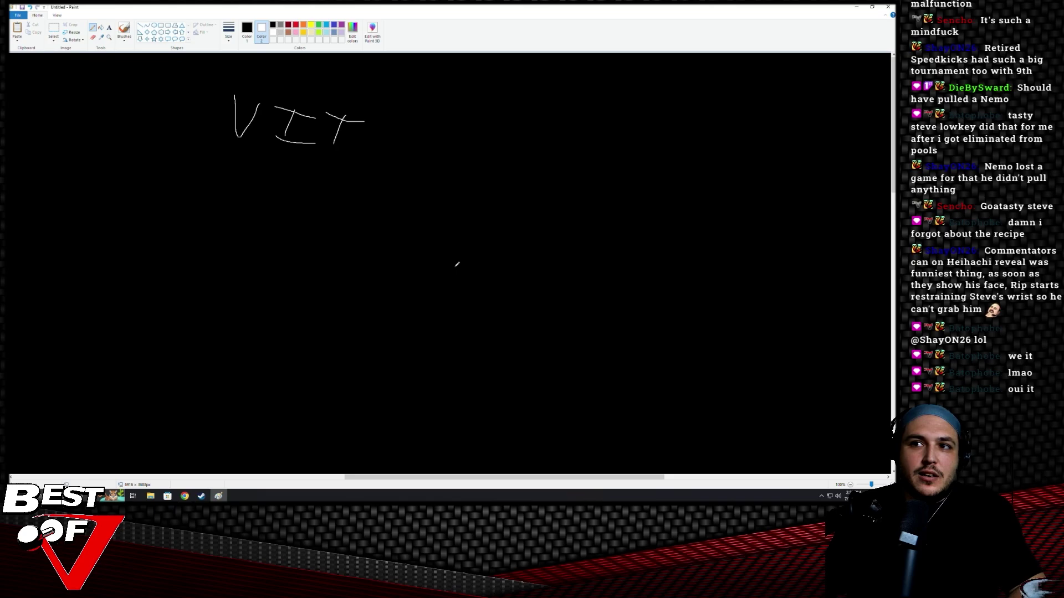
key("ctrl+z")
key("ctrl+z")
key("ctrl+z")
key("ctrl+z")
key("ctrl+z")
key("ctrl+z")
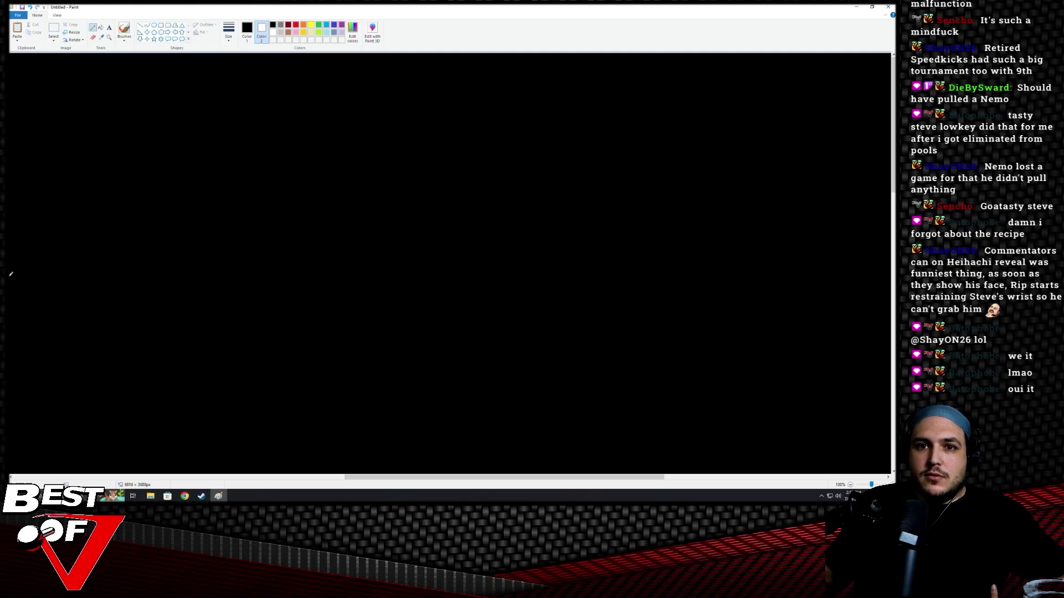
Draw the lower-left corner outline, then in white the long top table with three seat dividers
mouse_move(12, 275)
left_mouse_down()
mouse_move(249, 361)
mouse_move(251, 469)
left_mouse_up()
left_click(247, 33)
mouse_move(330, 145)
left_mouse_down()
mouse_move(327, 226)
mouse_move(503, 213)
mouse_move(728, 224)
mouse_move(722, 135)
left_mouse_up()
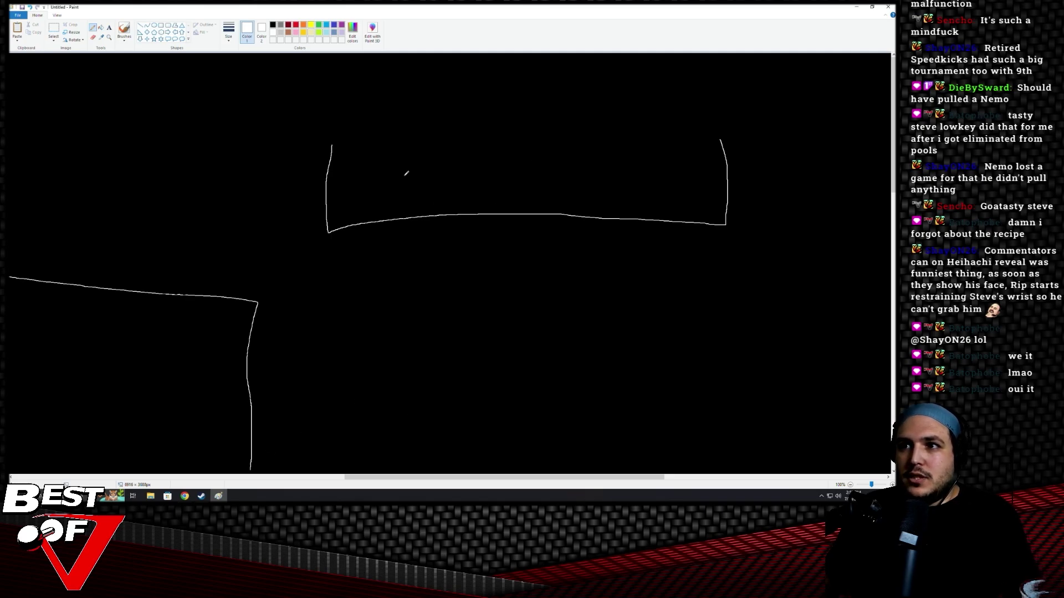
left_click_drag(411, 164, 411, 210)
left_click_drag(494, 169, 506, 240)
left_click_drag(585, 171, 596, 218)
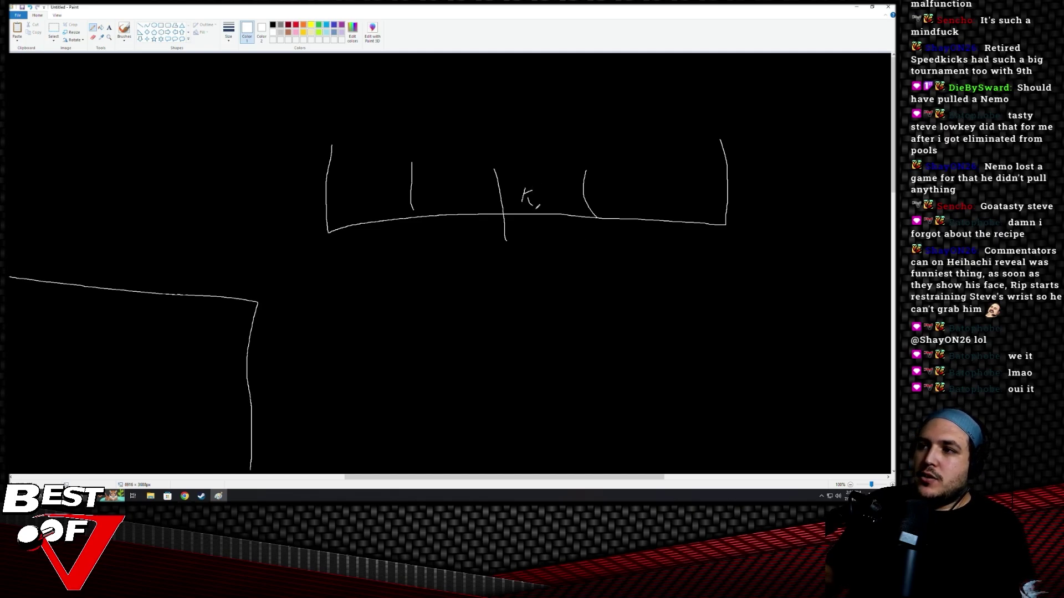
Write seat labels in the left, middle and right seats, and close off the edge seat
left_click_drag(454, 180, 444, 200)
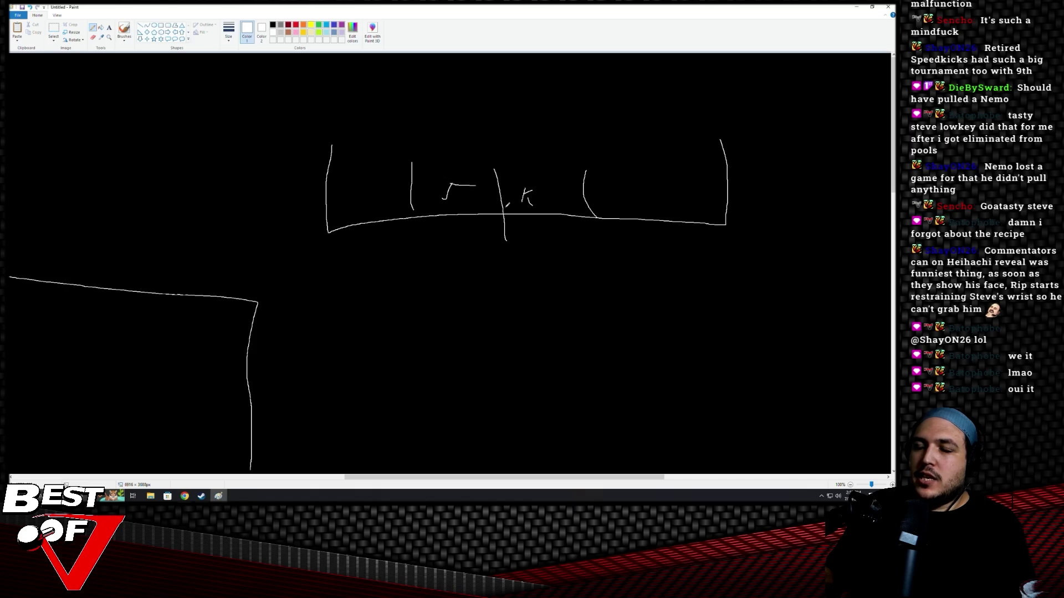
mouse_move(348, 181)
left_mouse_down()
mouse_move(344, 202)
mouse_move(359, 205)
mouse_move(362, 194)
mouse_move(359, 204)
left_mouse_up()
left_click_drag(374, 183, 372, 189)
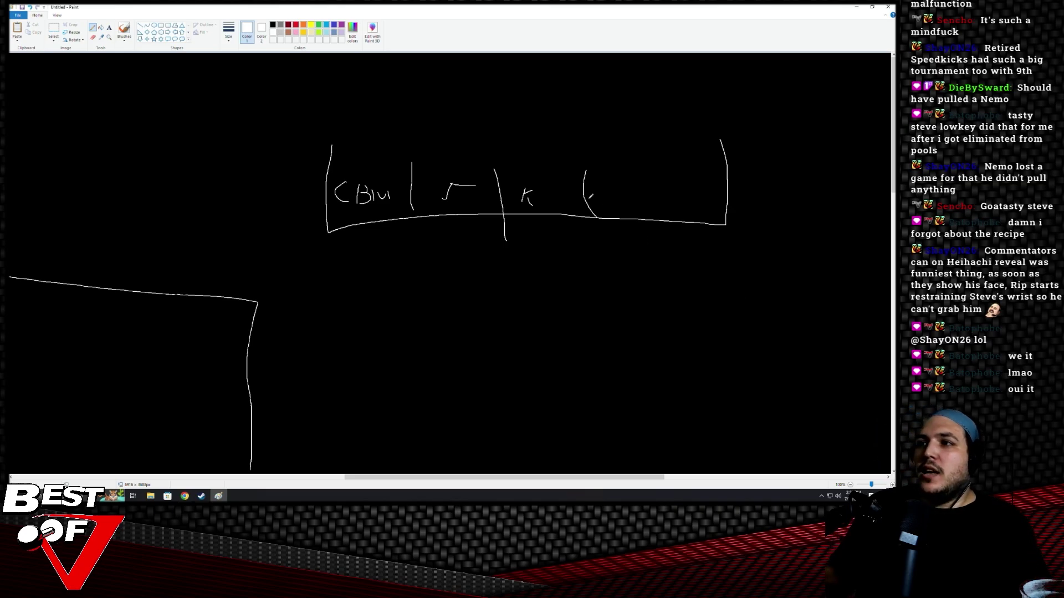
mouse_move(615, 190)
left_mouse_down()
mouse_move(596, 200)
mouse_move(644, 200)
mouse_move(648, 212)
left_mouse_up()
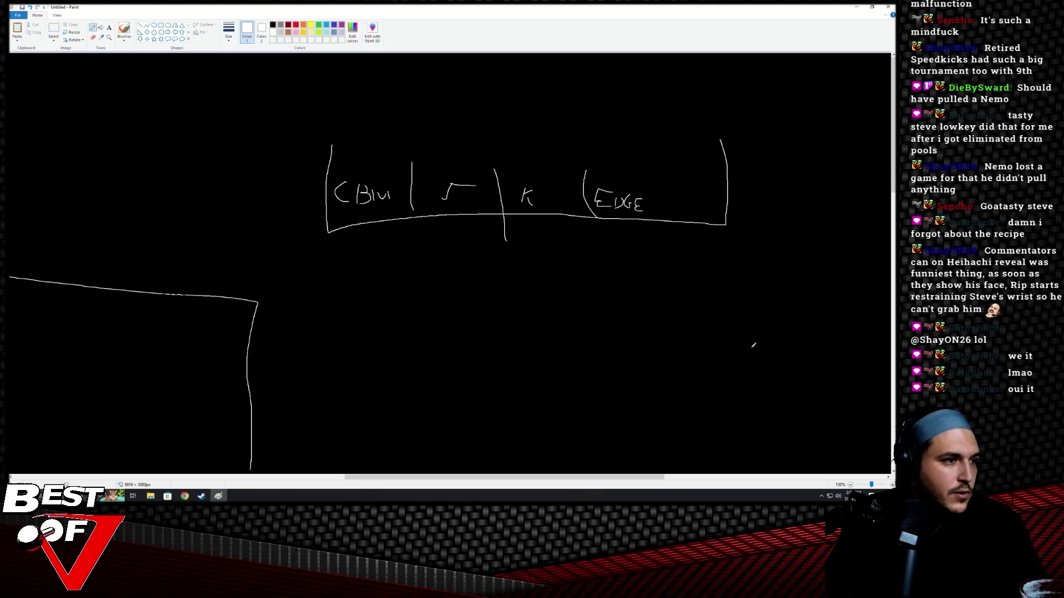
mouse_move(662, 153)
left_mouse_down()
mouse_move(662, 223)
mouse_move(690, 185)
mouse_move(700, 208)
left_mouse_up()
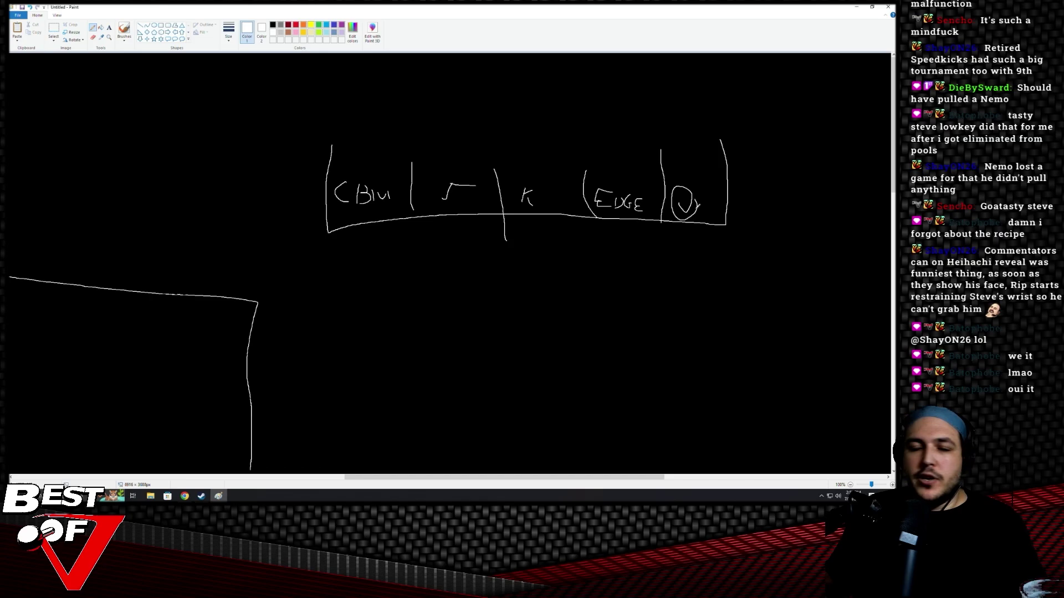